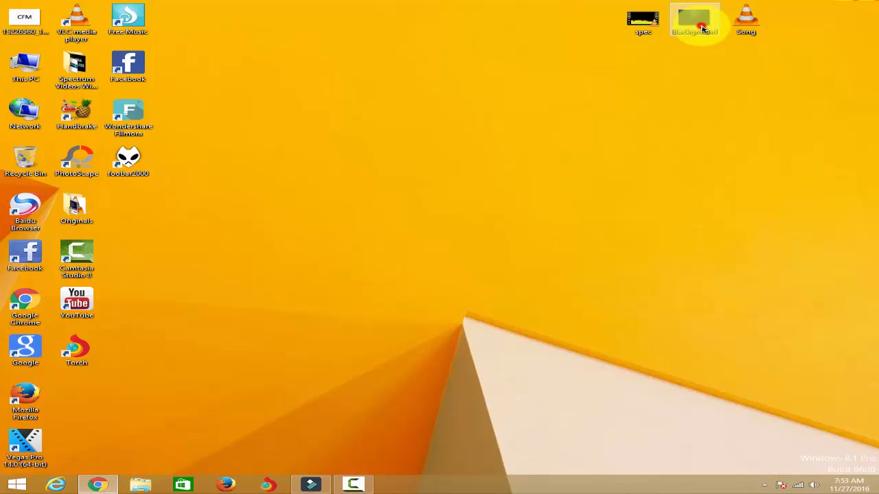
Delete the Background image from the desktop and put blurred-texture-background02-preview there from the Spectrum Videos With Wallpapers folder.
mouse_move(699, 31)
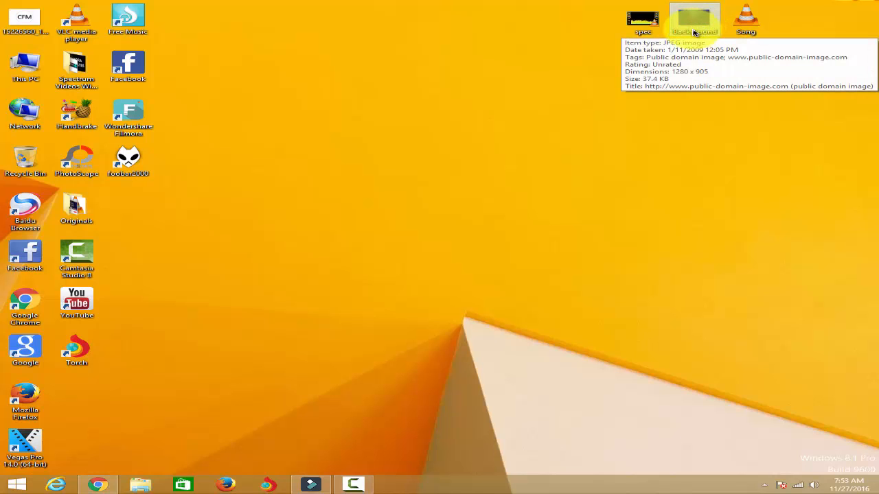
key(Delete)
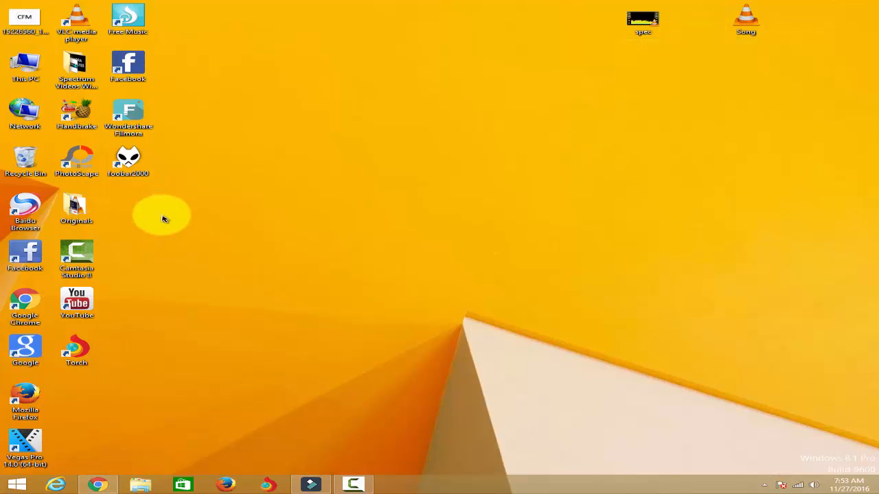
double_click(77, 74)
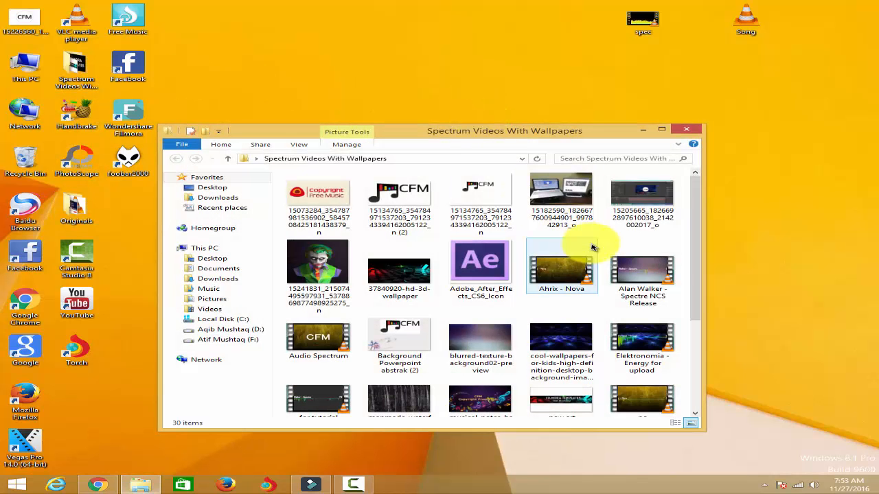
drag(692, 221, 699, 296)
drag(495, 220, 690, 28)
click(681, 131)
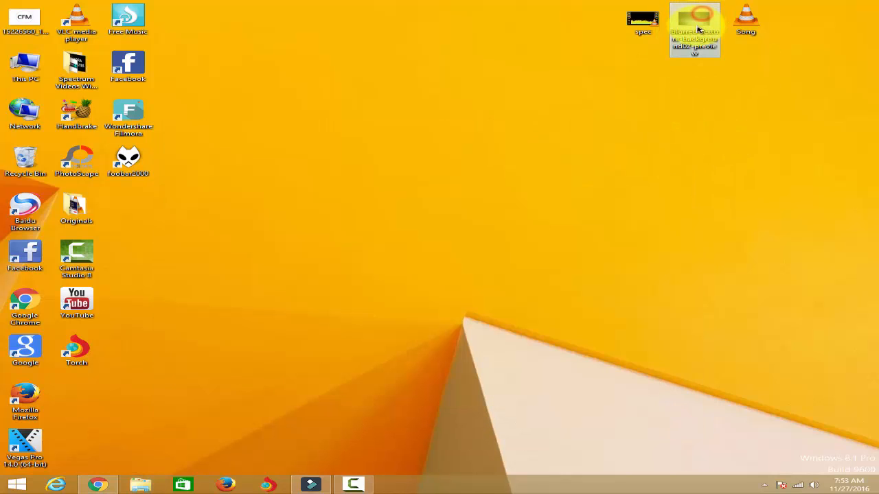
click(666, 118)
Switch to Wondershare Filmora and import Song, spec and blurred-texture-background02-preview from the desktop.
click(310, 486)
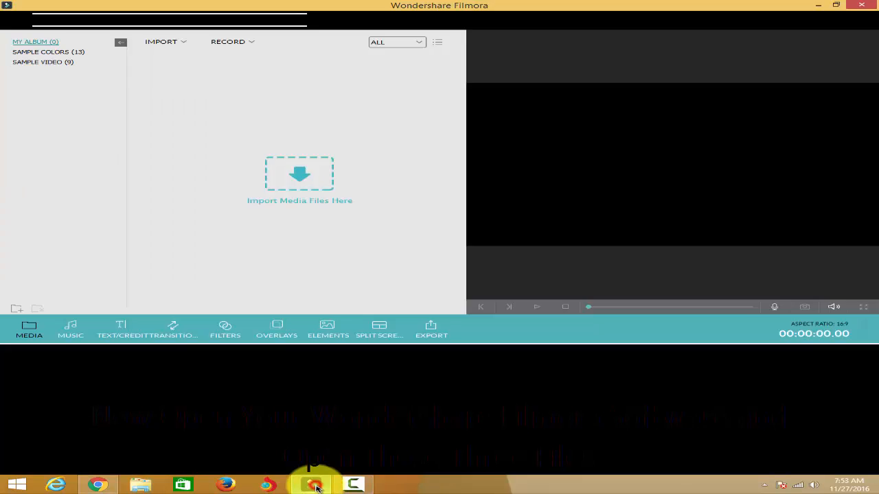
click(320, 160)
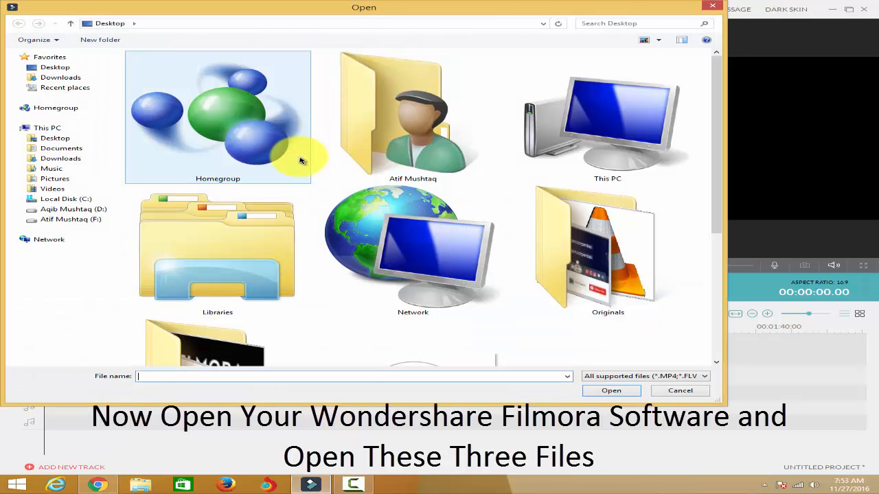
drag(712, 90, 732, 265)
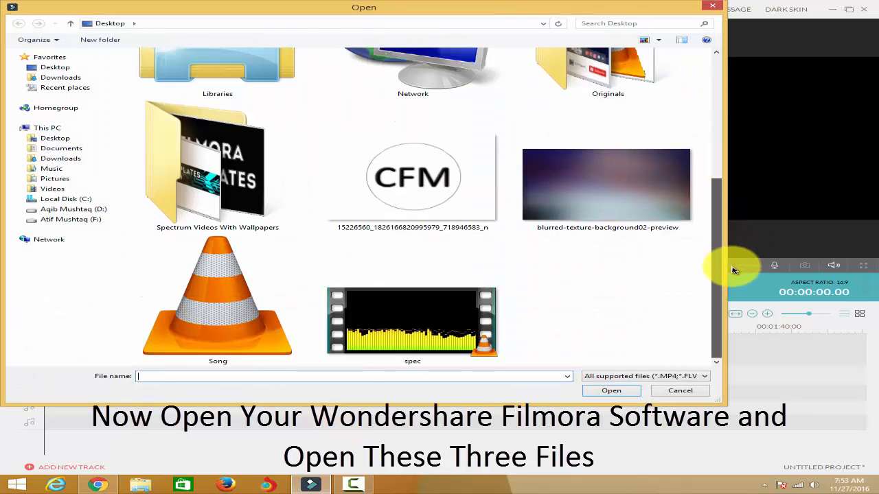
click(669, 219)
ctrl+click(416, 334)
ctrl+click(272, 319)
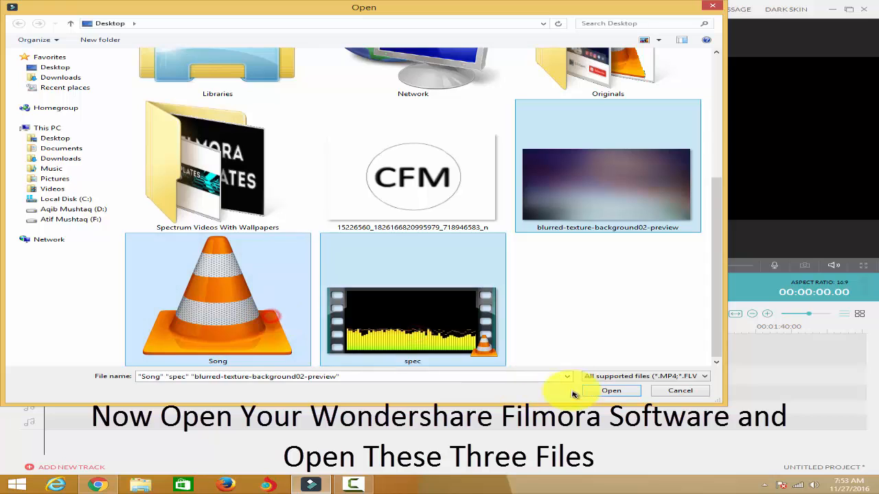
click(602, 390)
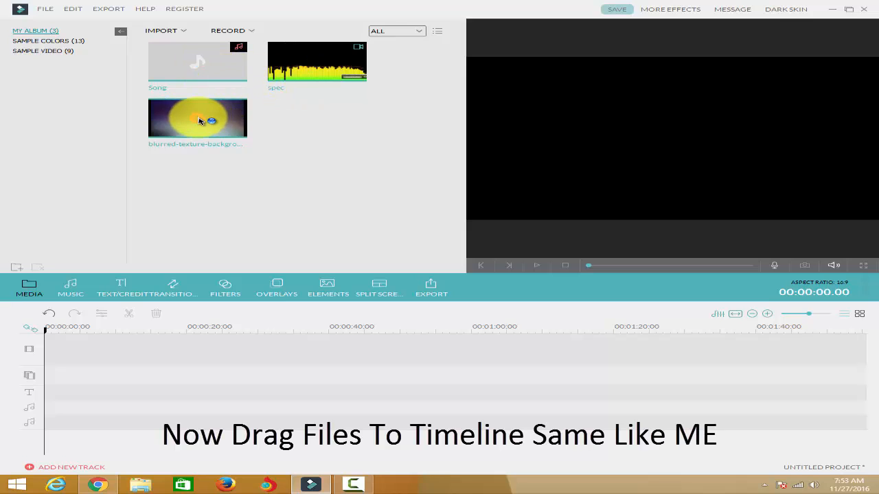
Place the blurred background image at the start of the video track and the spec clip at the start of the overlay track below.
drag(199, 121, 65, 347)
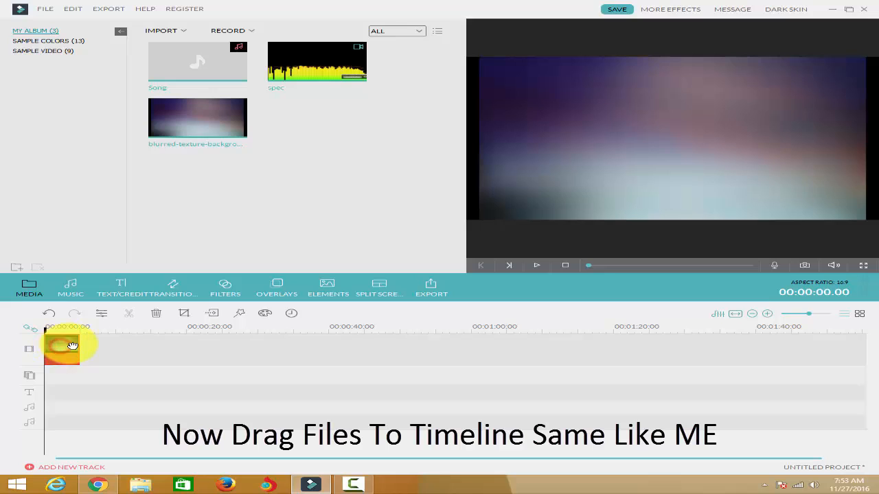
click(319, 64)
drag(319, 64, 327, 138)
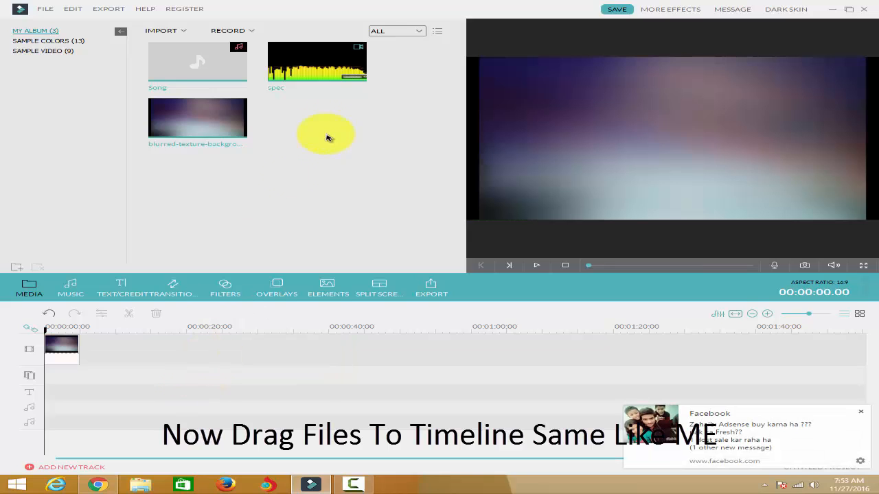
click(312, 71)
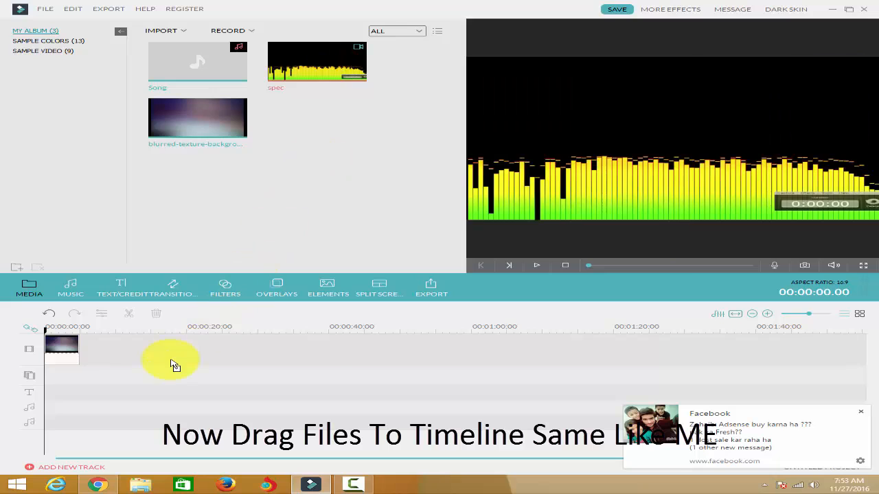
drag(50, 383, 142, 371)
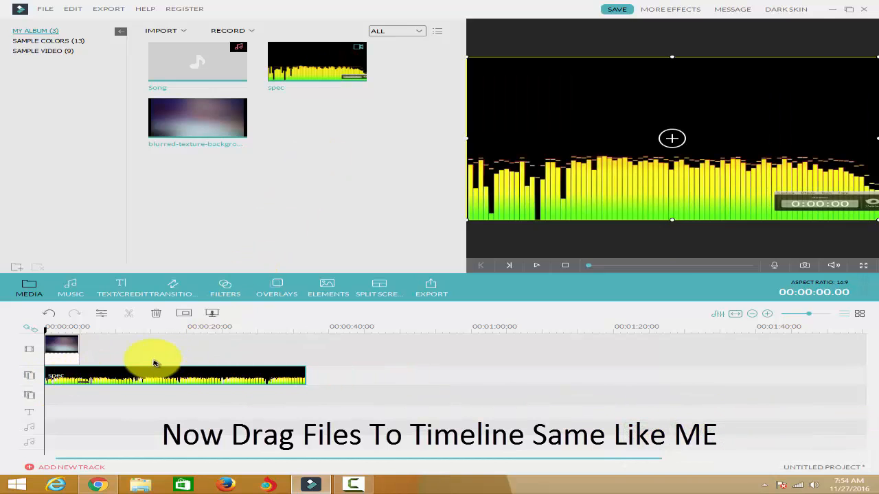
Extend the blurred background to the end of the spec clip and add Song to the first music track from the start.
click(70, 348)
mouse_move(81, 346)
mouse_down()
mouse_move(303, 351)
mouse_move(305, 338)
mouse_move(122, 321)
mouse_move(82, 330)
mouse_up()
drag(196, 48, 233, 427)
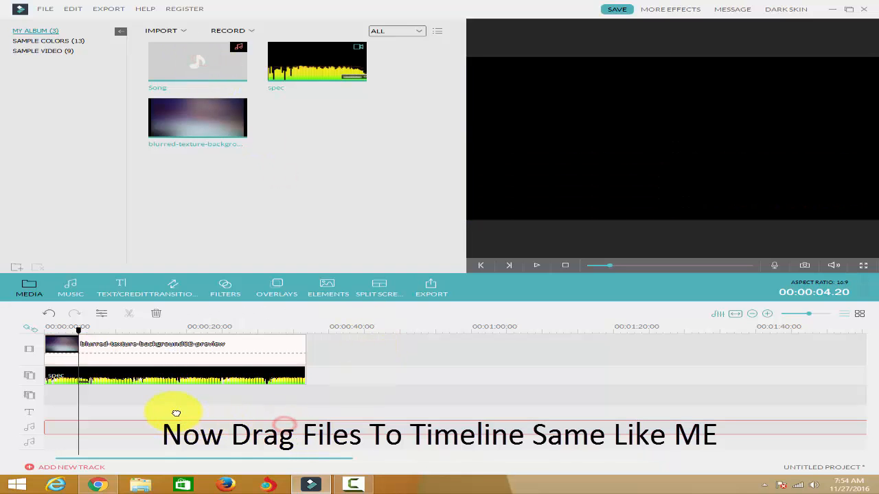
drag(176, 412, 165, 405)
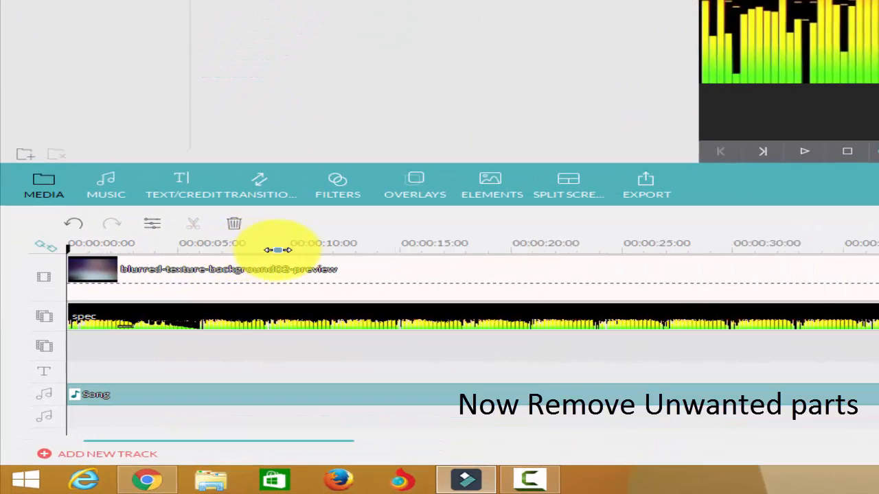
Find the end of the unwanted opening by scrubbing and playing the timeline, and park the playhead there, just under 2 seconds in.
drag(278, 250, 283, 250)
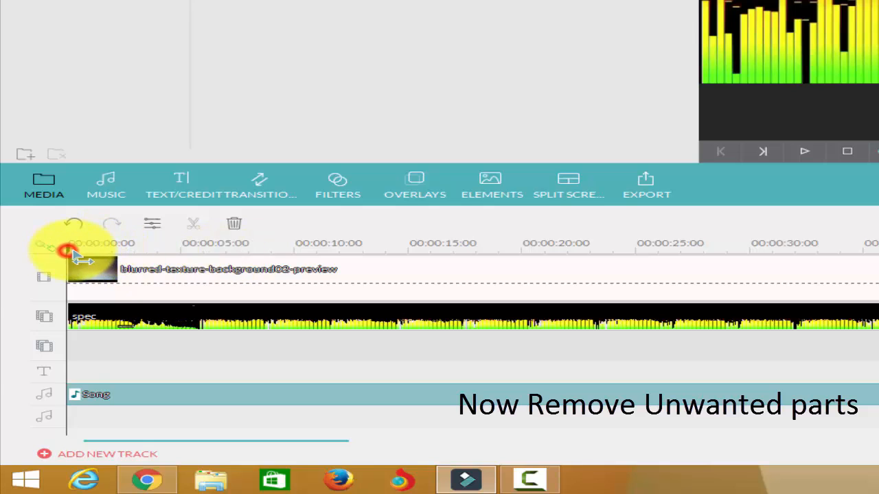
drag(69, 251, 166, 251)
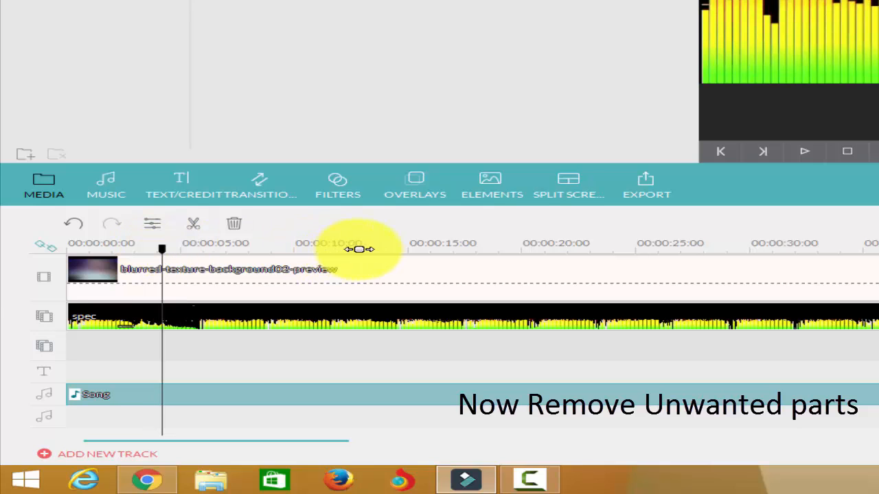
key(Left)
key(Left)
key(Left)
key(Left)
key(Left)
key(Left)
key(Left)
key(Left)
key(Left)
key(Left)
key(Left)
key(Left)
key(Left)
key(Left)
key(Left)
key(Left)
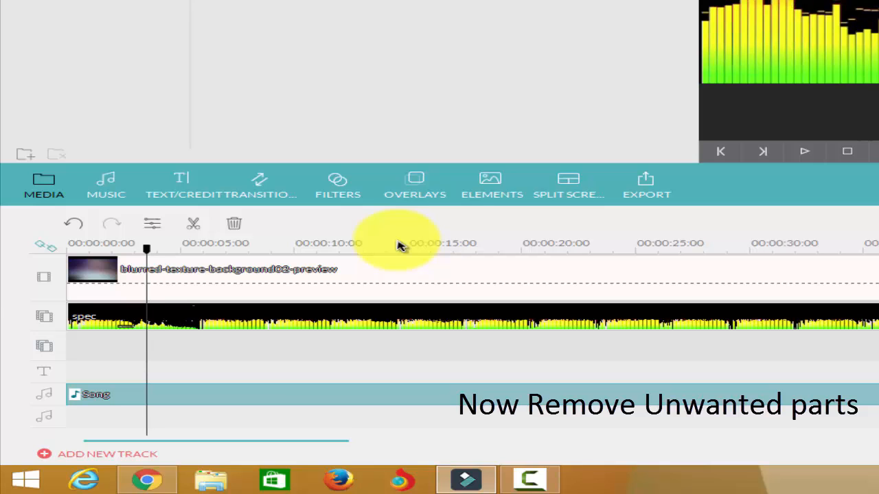
key(Left)
key(Left)
key(Left)
drag(145, 252, 99, 260)
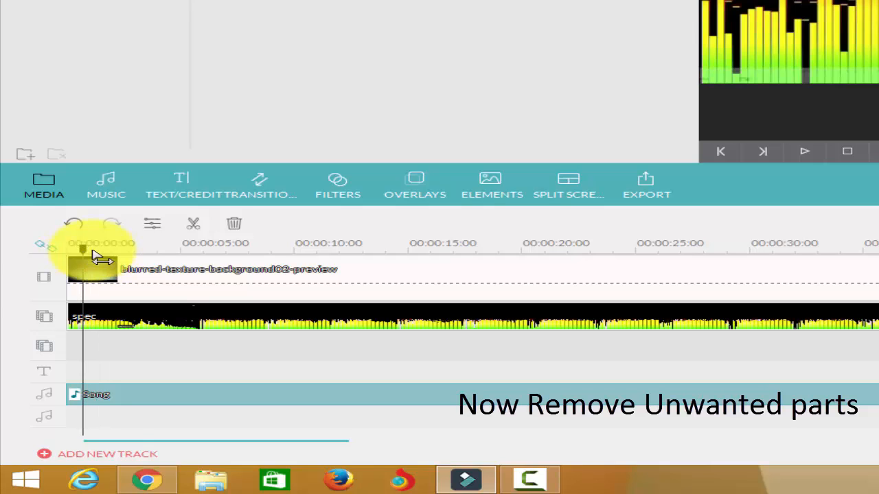
click(806, 154)
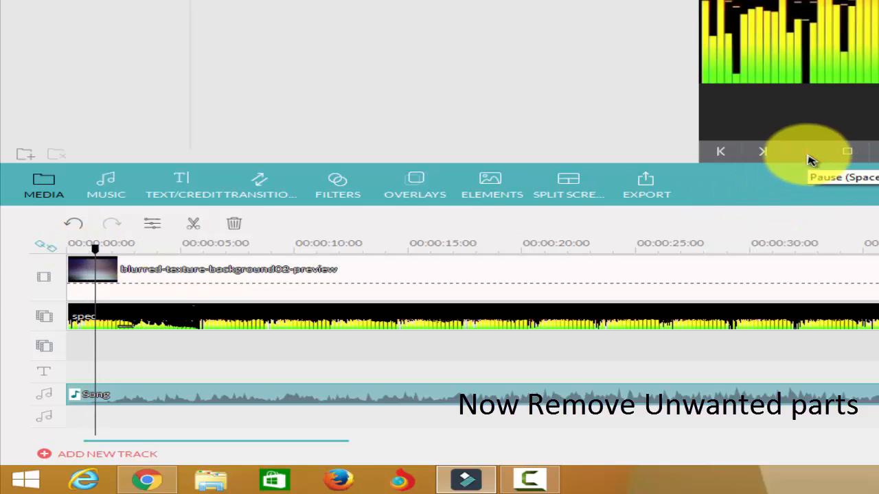
click(806, 153)
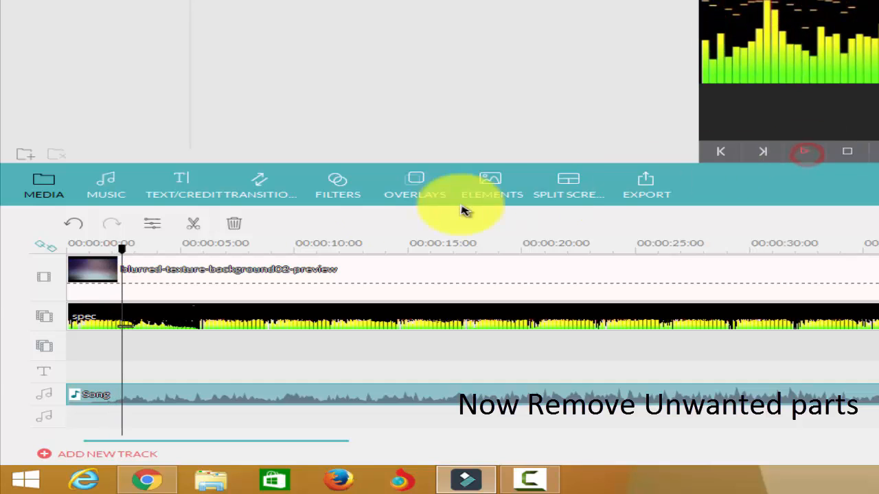
drag(121, 252, 106, 251)
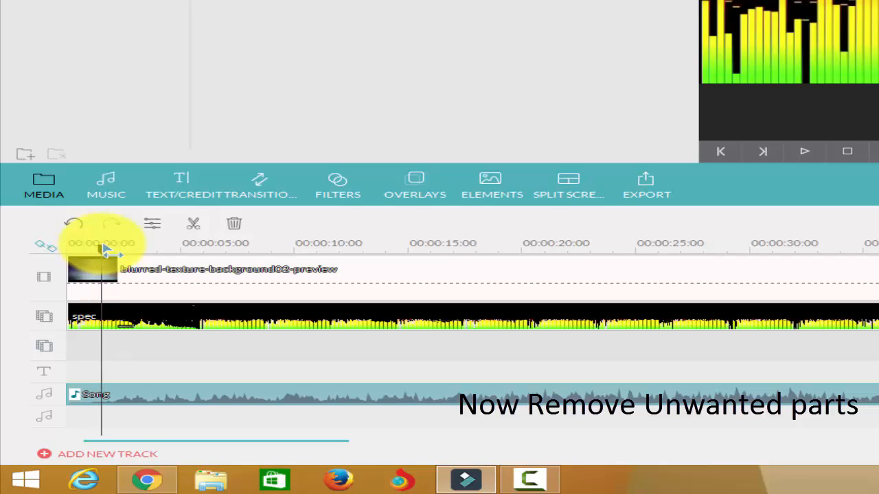
drag(112, 247, 115, 248)
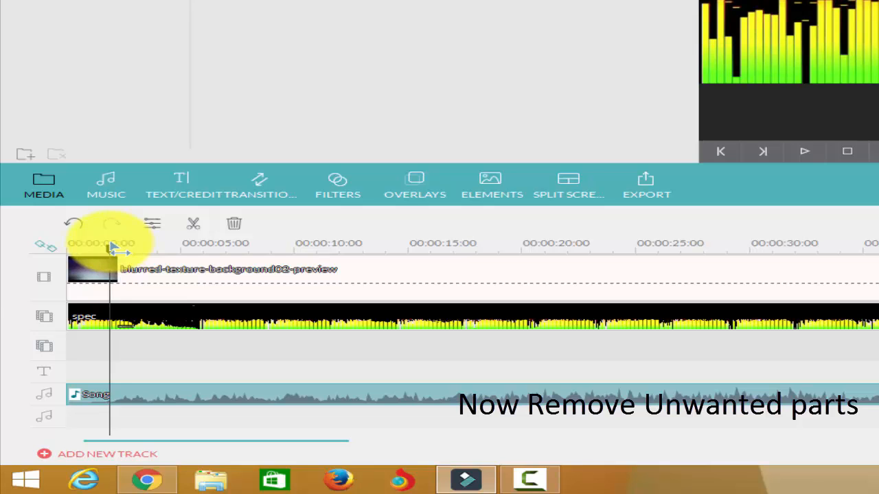
Split the background, spec and Song clips at the playhead.
click(102, 278)
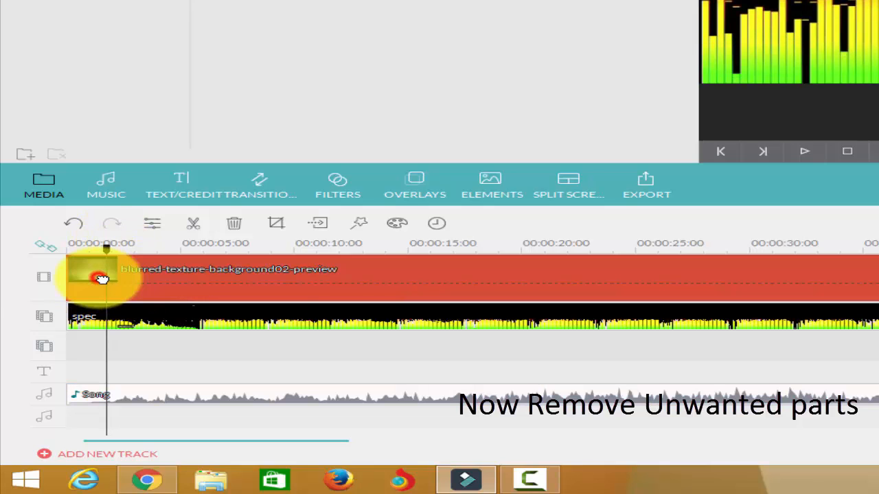
click(195, 226)
click(86, 315)
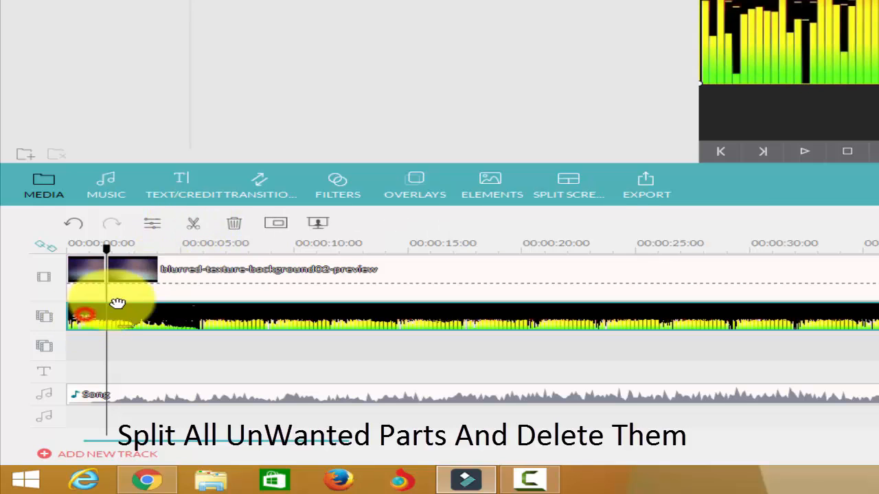
click(197, 227)
click(89, 394)
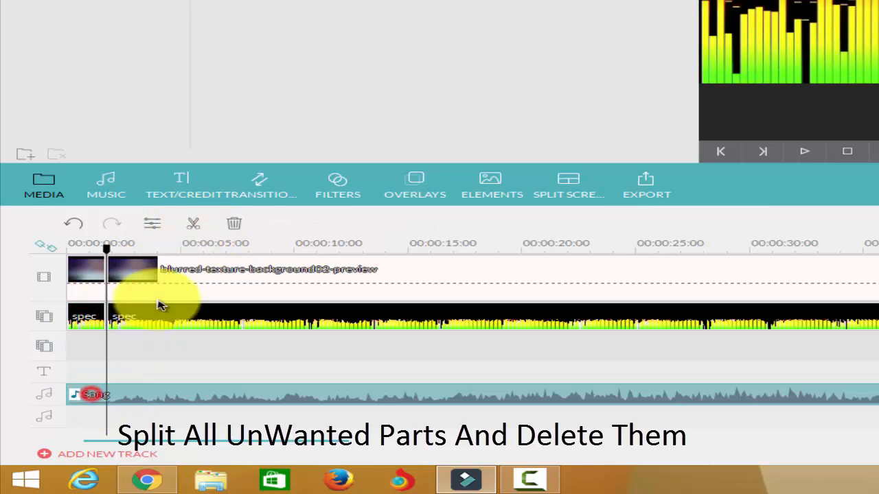
click(193, 229)
Delete the short opening pieces of the spec and background clips.
click(80, 316)
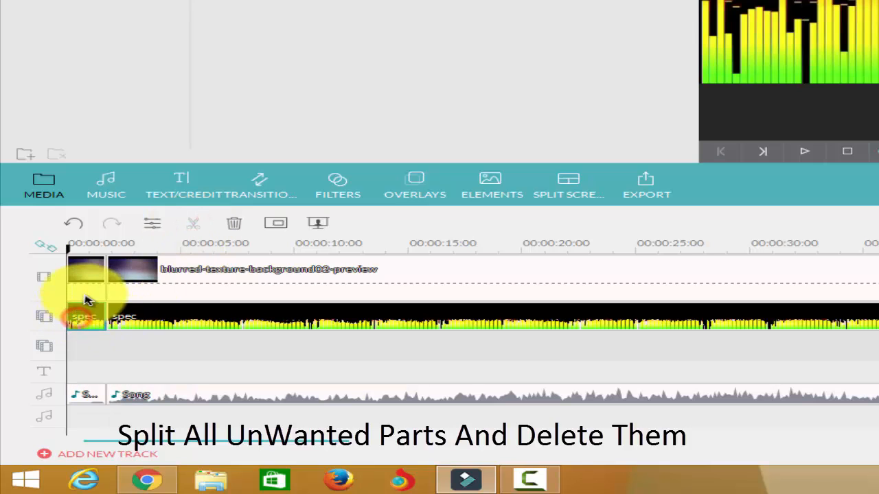
key(Delete)
click(85, 282)
key(Delete)
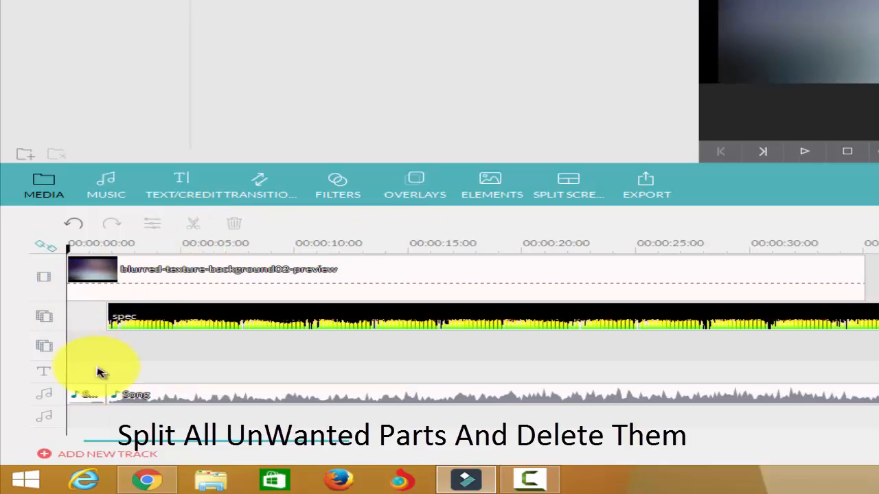
Move the remaining spec and Song clips to the start of the timeline, in line with the background.
drag(215, 314, 45, 314)
drag(193, 399, 70, 396)
drag(200, 360, 196, 359)
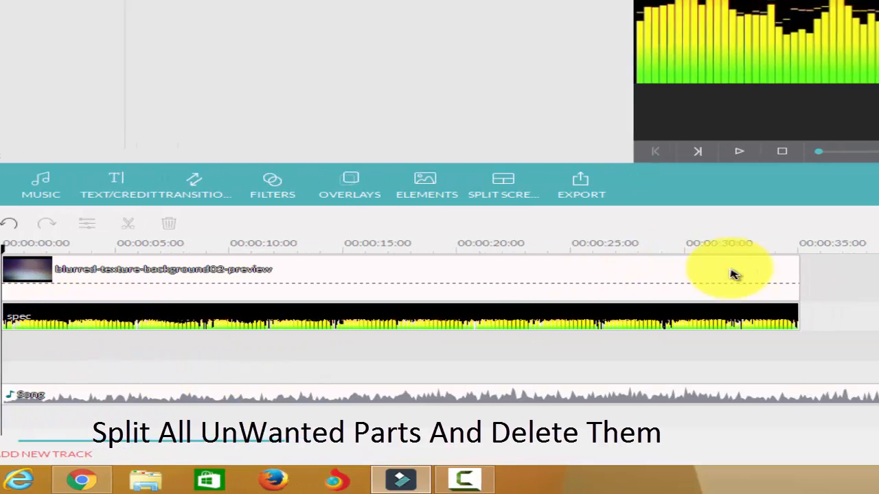
Split the Song clip where the background and spec clips end and delete the excess audio.
click(867, 249)
drag(689, 250, 688, 251)
click(696, 391)
right_click(699, 392)
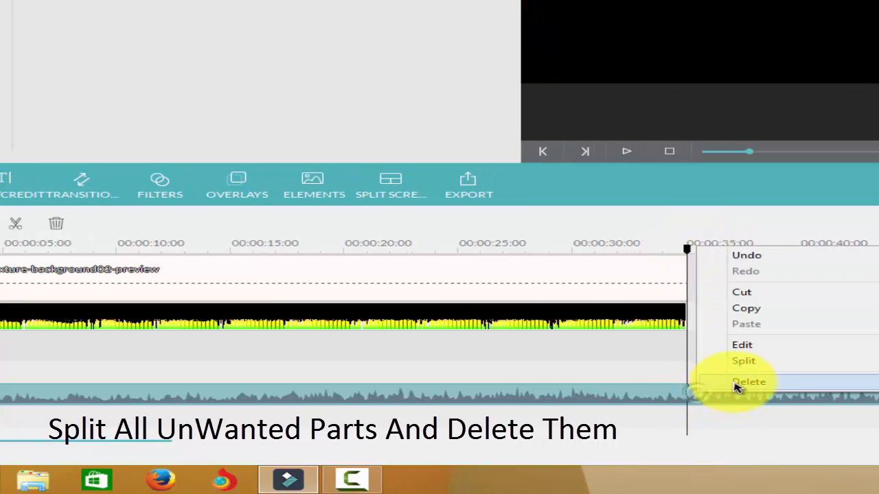
click(768, 362)
click(774, 392)
key(Delete)
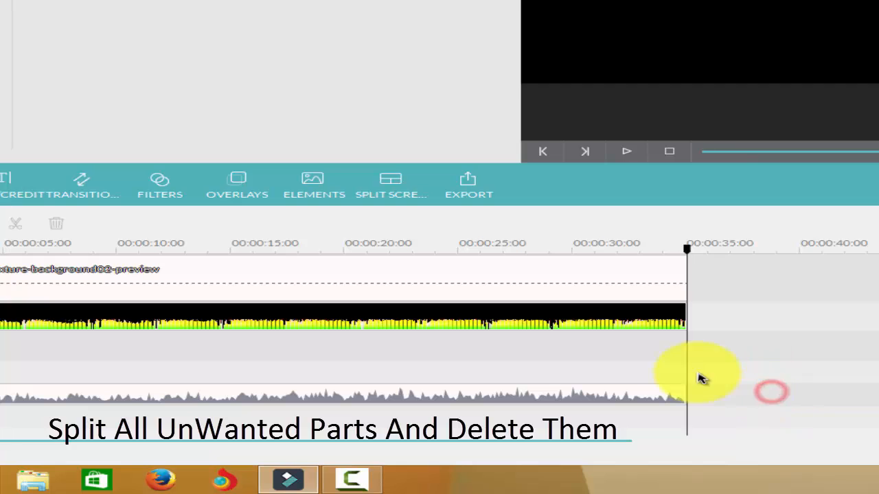
Return the playhead to the start and make the spec clip's black background transparent using Green Screen with an intensity level of 50.
drag(687, 250, 9, 255)
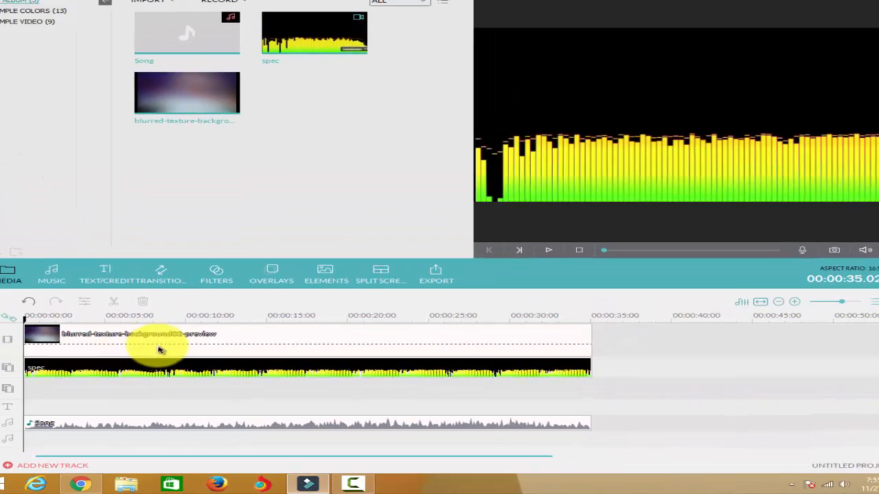
click(82, 280)
click(249, 377)
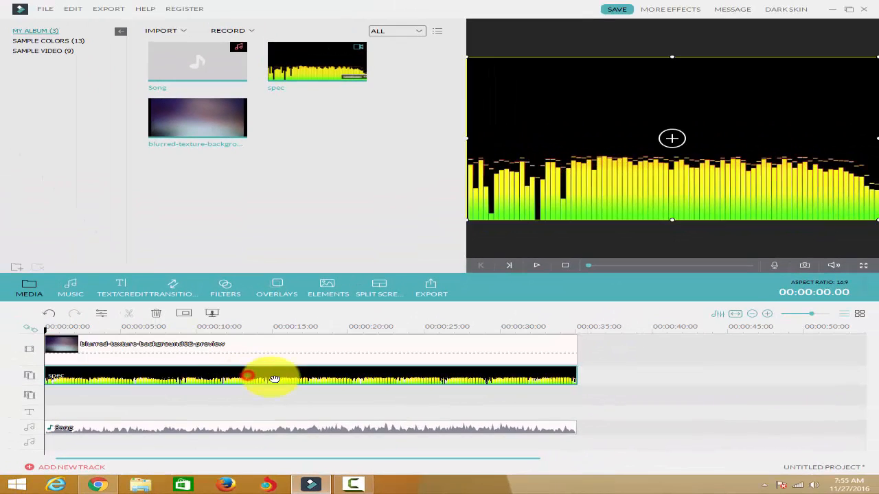
right_click(204, 380)
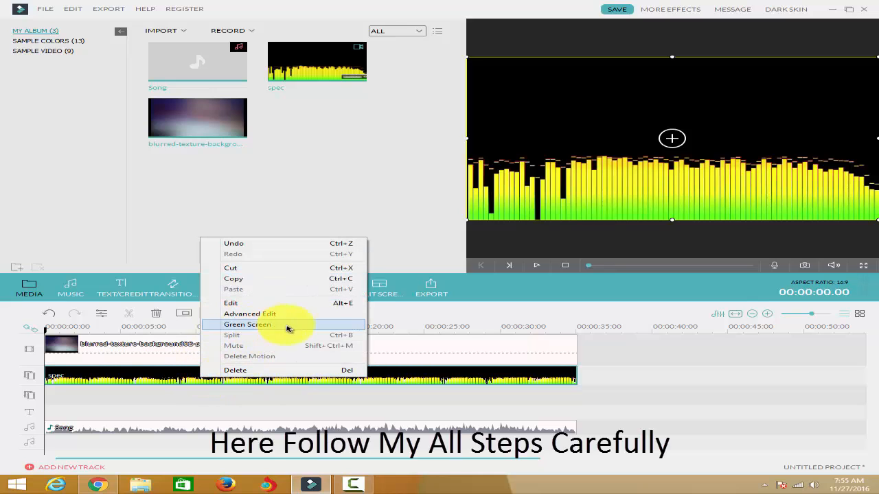
click(254, 325)
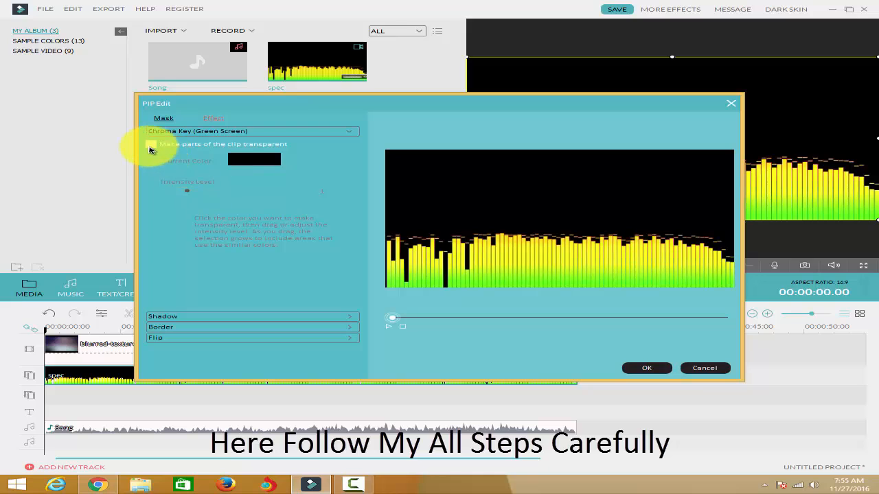
click(151, 146)
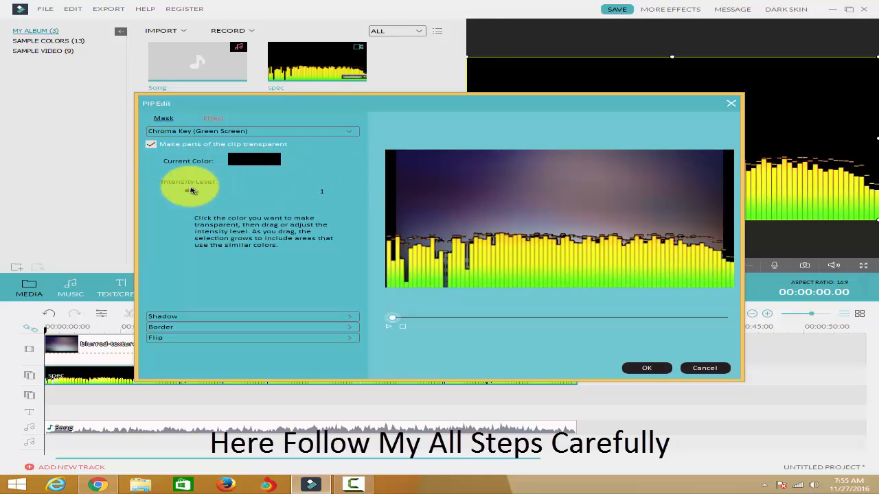
drag(193, 195, 210, 195)
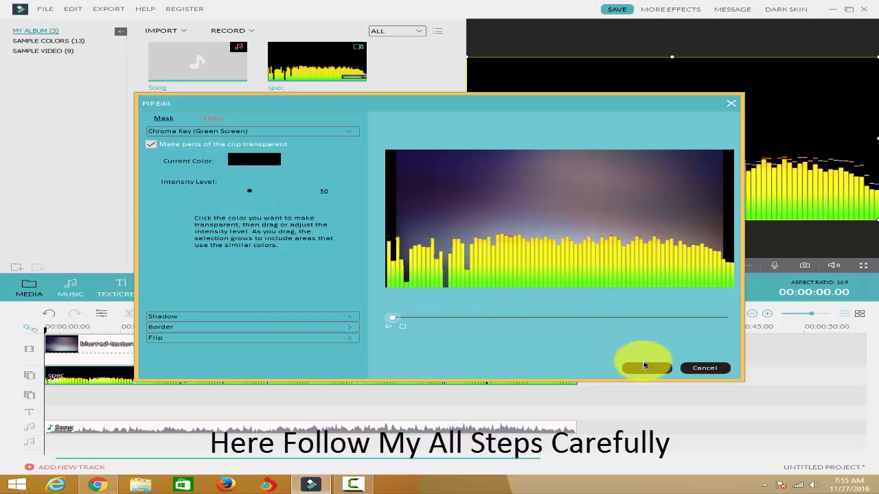
click(644, 370)
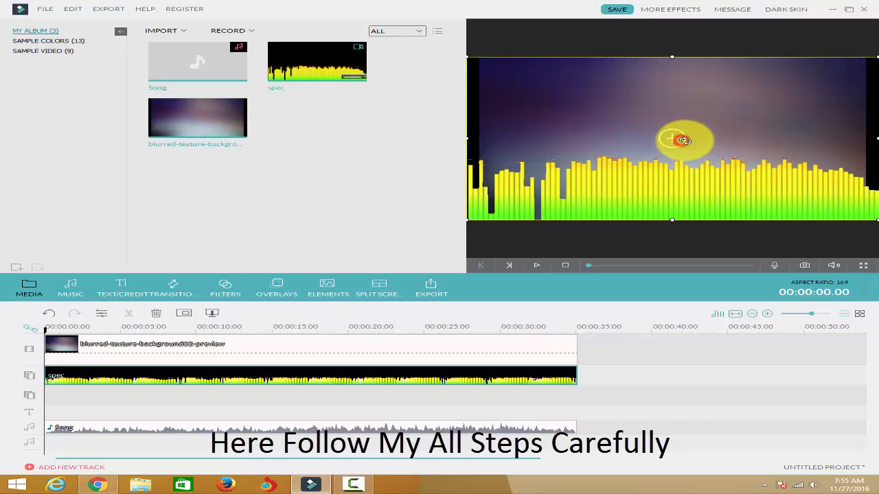
Turn the spec overlay upside down, reduce its height, and place it at full frame width with its flat edge across the middle.
drag(683, 140, 641, 144)
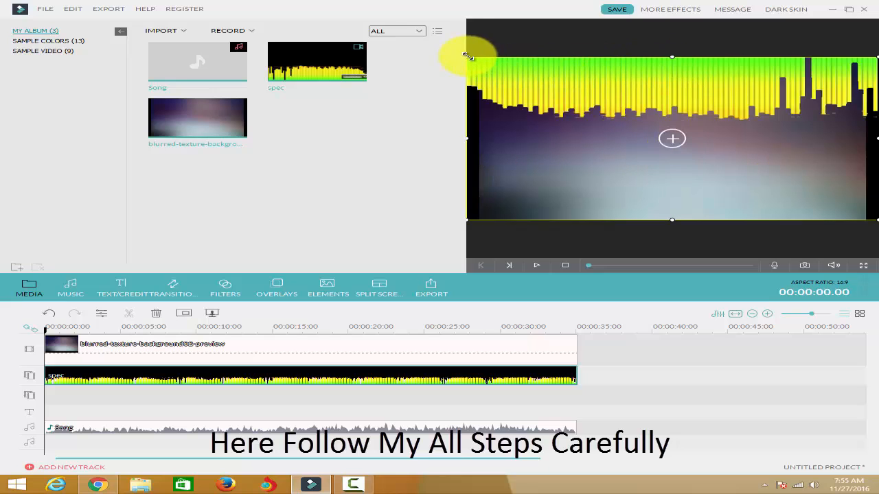
drag(672, 57, 677, 127)
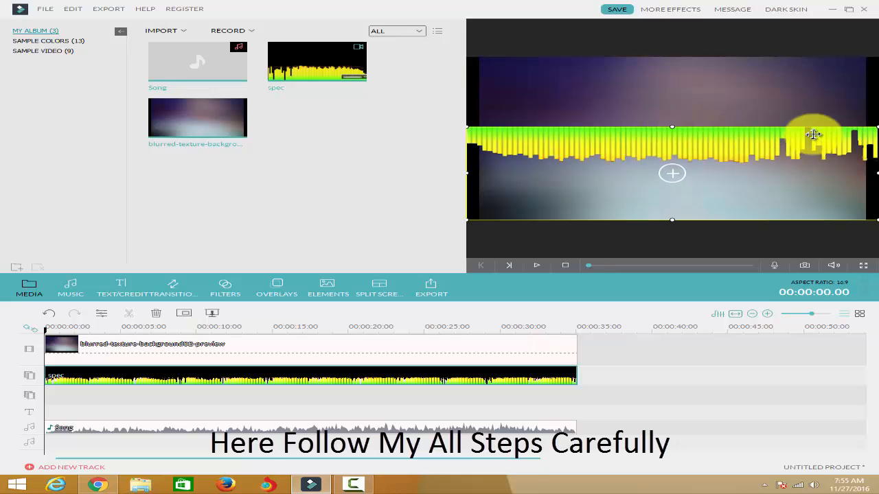
drag(869, 128, 865, 130)
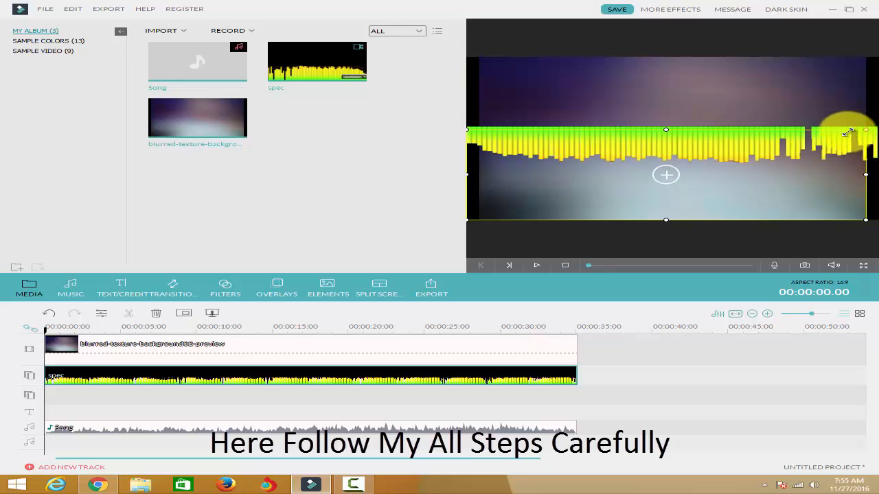
drag(748, 146, 718, 152)
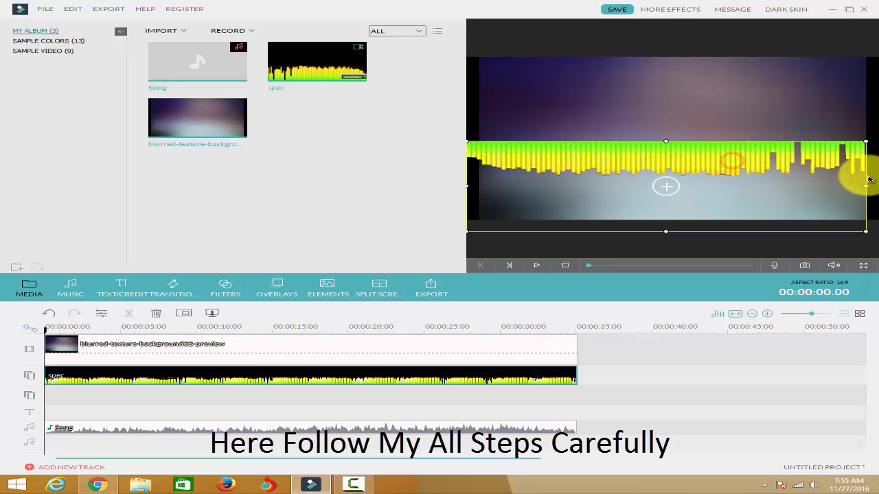
drag(875, 186, 877, 186)
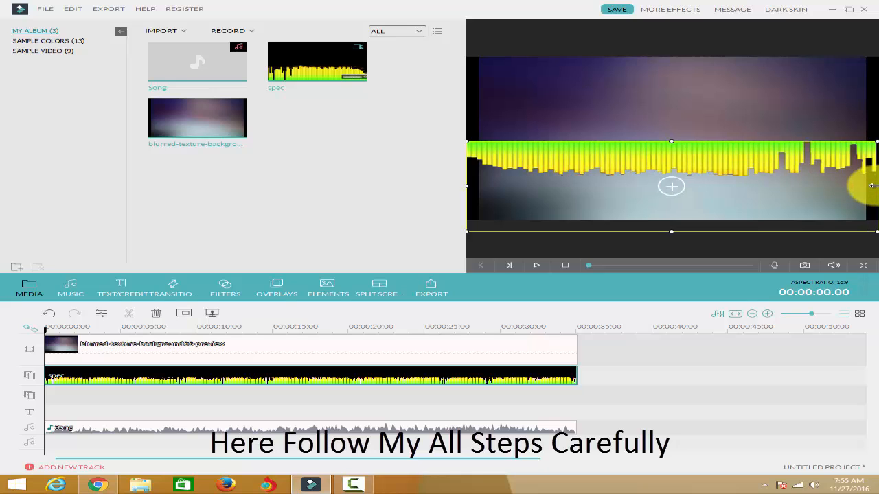
Preview the opening seconds with the flipped spectrum and bring the playhead back to about 2 seconds.
click(539, 270)
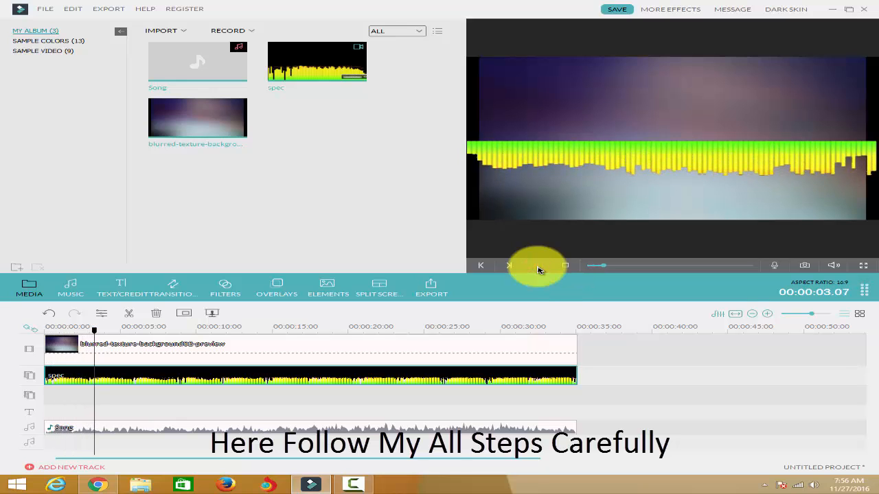
click(539, 268)
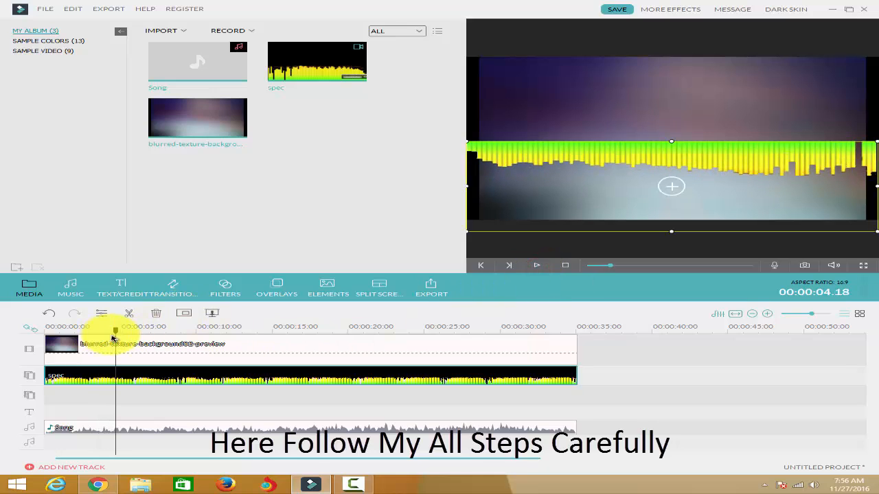
drag(114, 336, 76, 334)
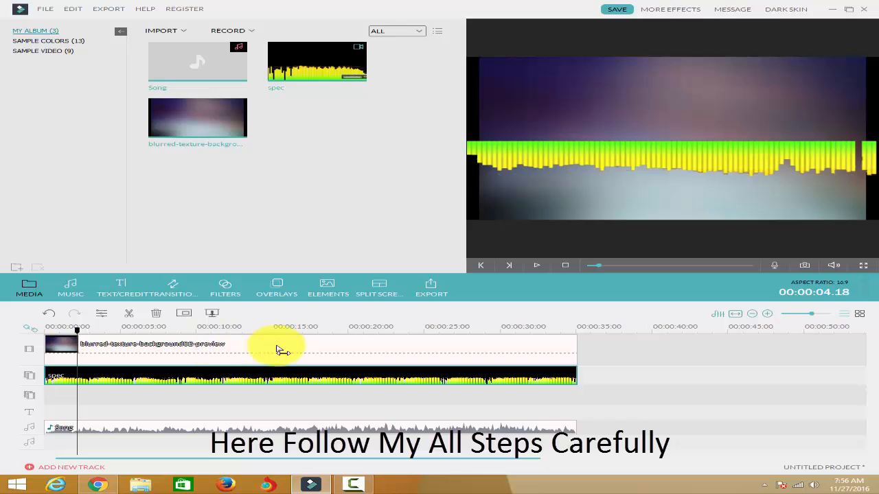
Add the Rotate in and Fade in title at the start of the text track and preview its animation.
click(120, 294)
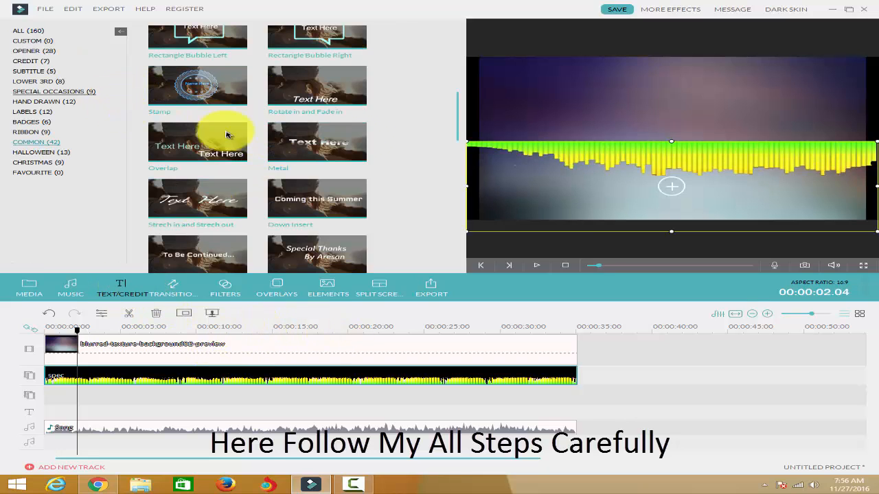
click(304, 88)
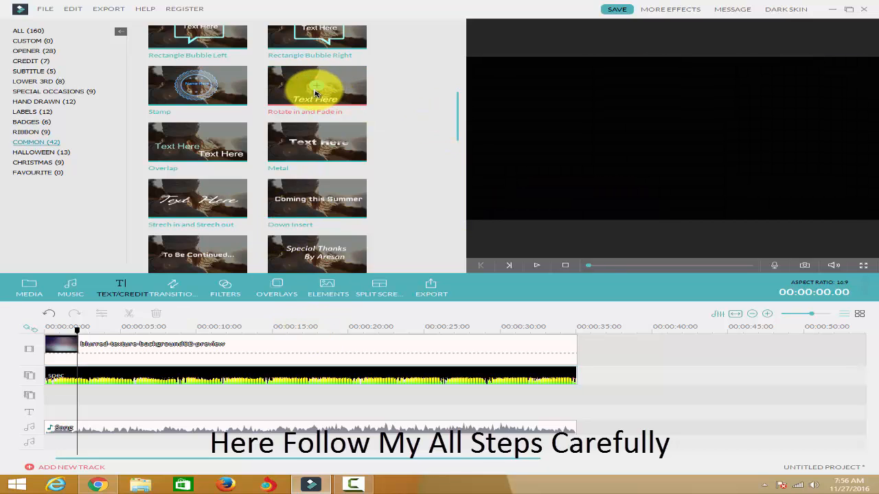
drag(315, 91, 67, 412)
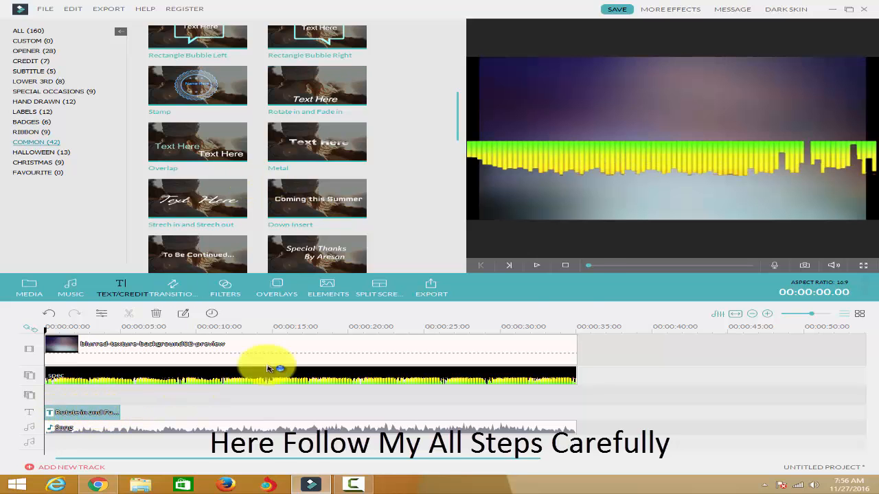
click(535, 267)
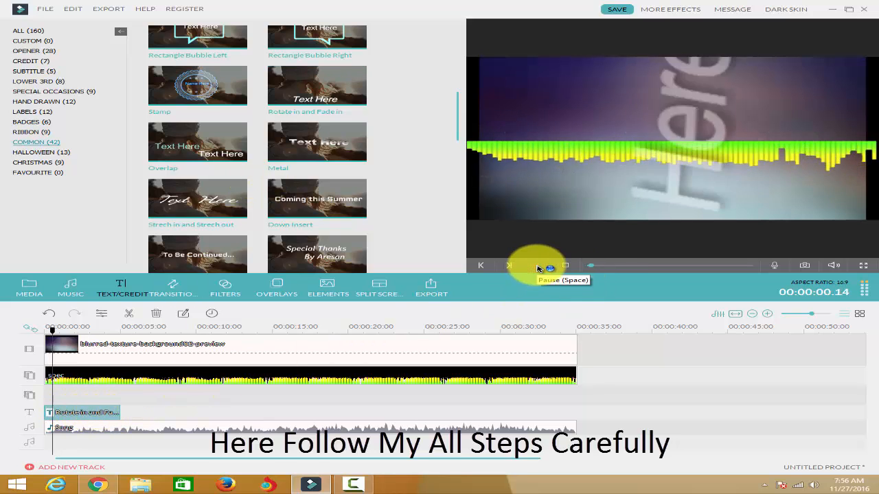
click(536, 266)
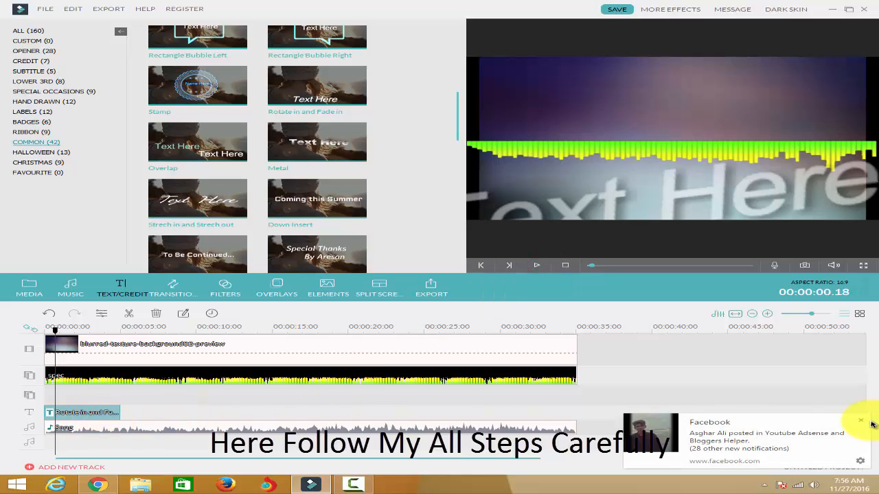
click(861, 420)
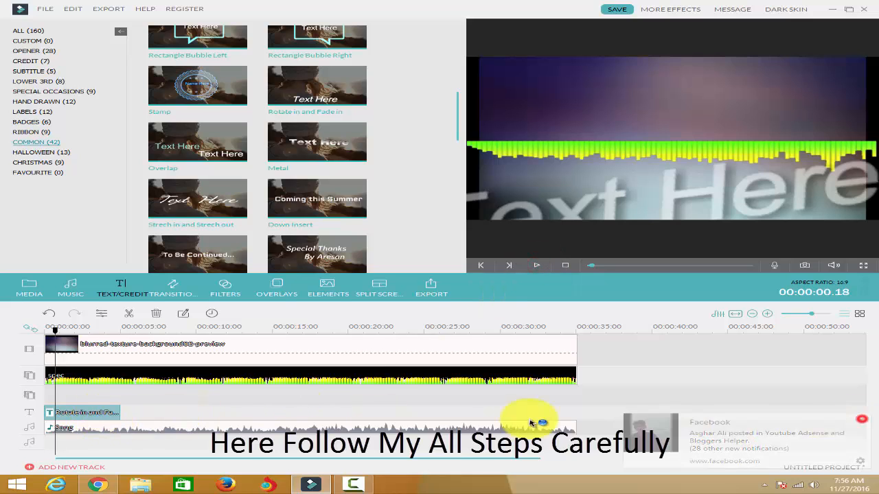
Open the title for editing and replace its placeholder text with "Tobu - Roots".
double_click(81, 412)
click(580, 196)
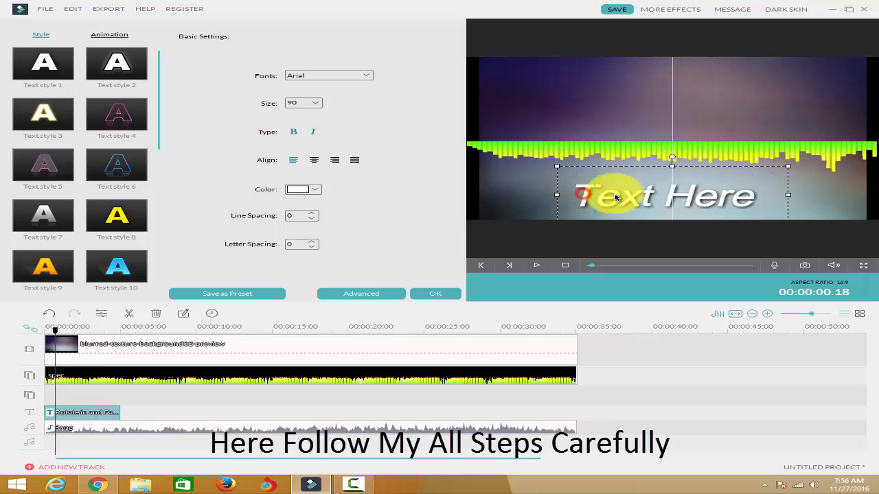
drag(616, 198, 747, 200)
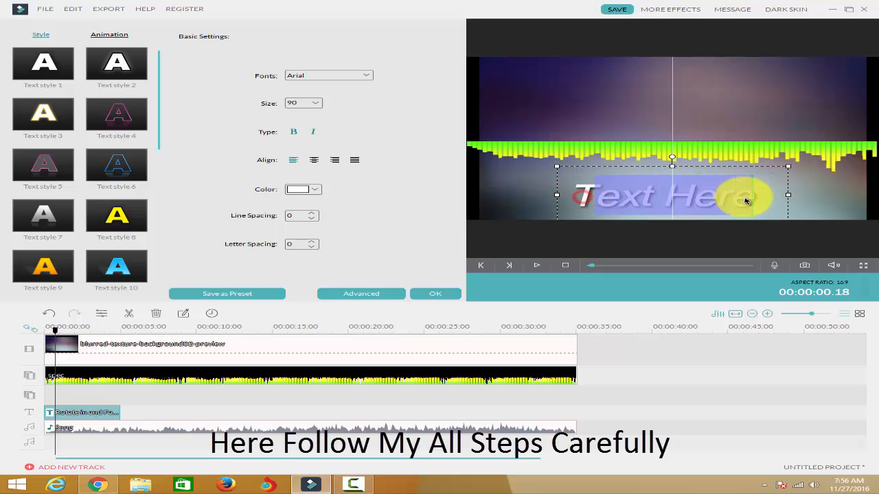
click(590, 197)
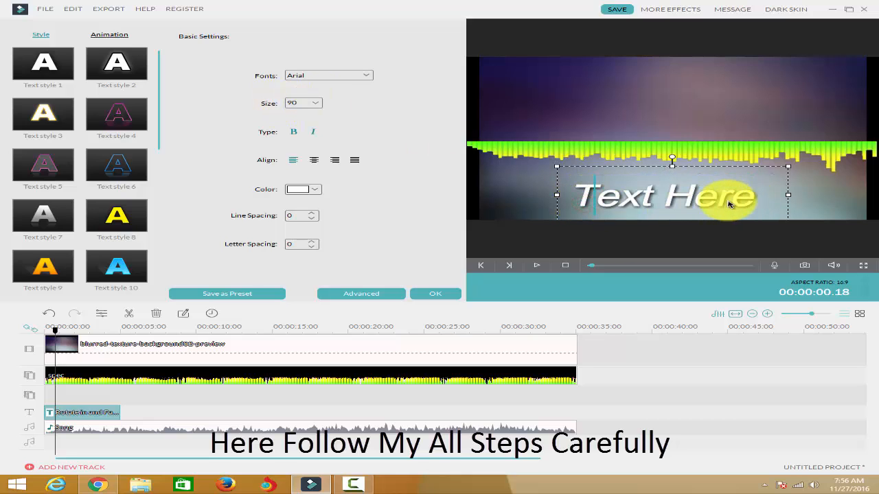
key(Delete)
key(BackSpace)
key(Delete)
key(Delete)
key(Delete)
key(Delete)
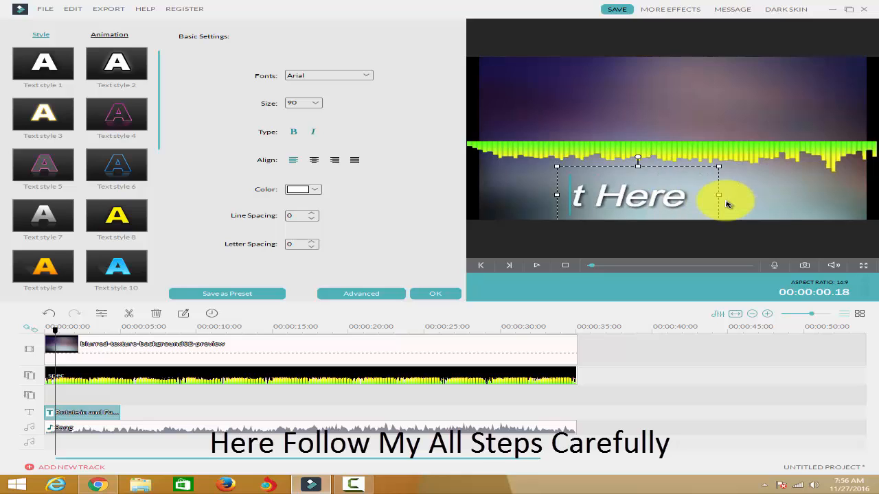
key(Delete)
key(Delete)
key(Delete)
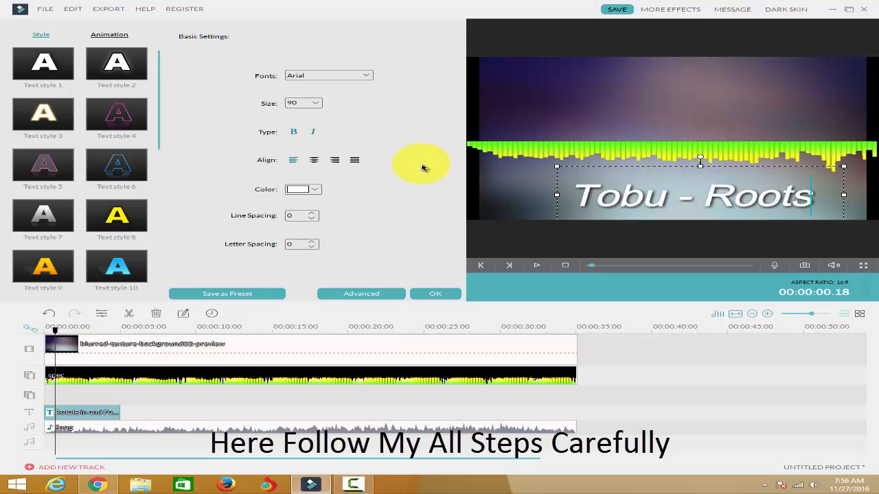
Shrink the title, place it just above the spectrum's left end, and add "Software Learning" at the right end of the same line.
drag(557, 167, 741, 188)
drag(689, 175, 495, 114)
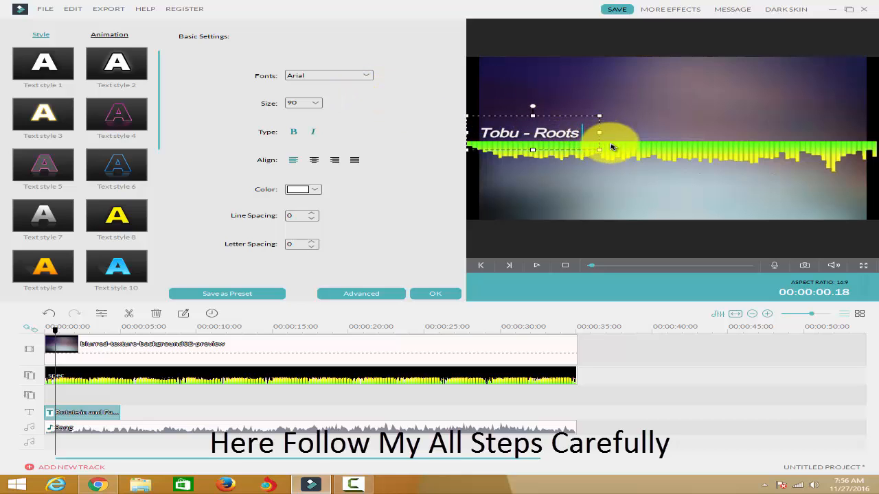
drag(613, 158, 644, 133)
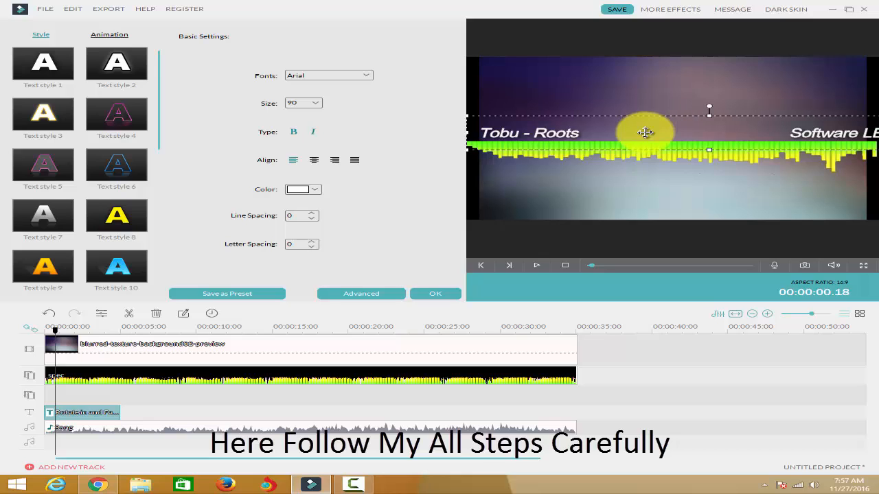
drag(789, 136, 782, 136)
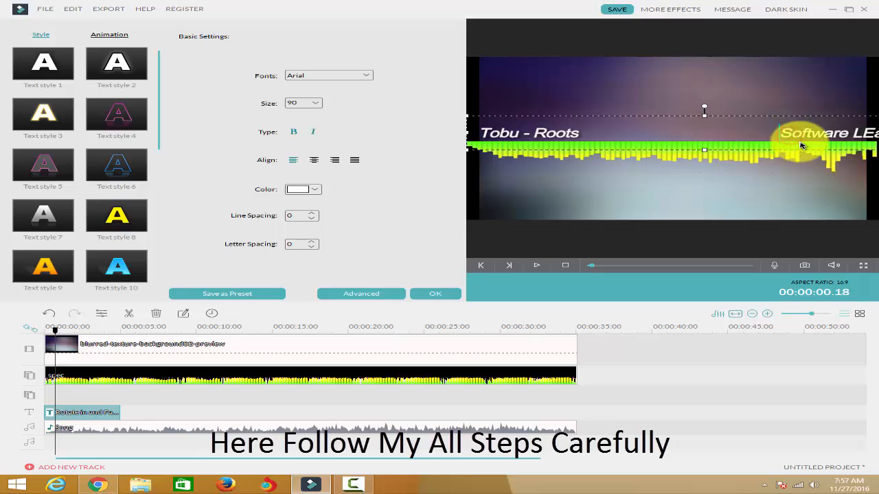
key(BackSpace)
key(BackSpace)
key(BackSpace)
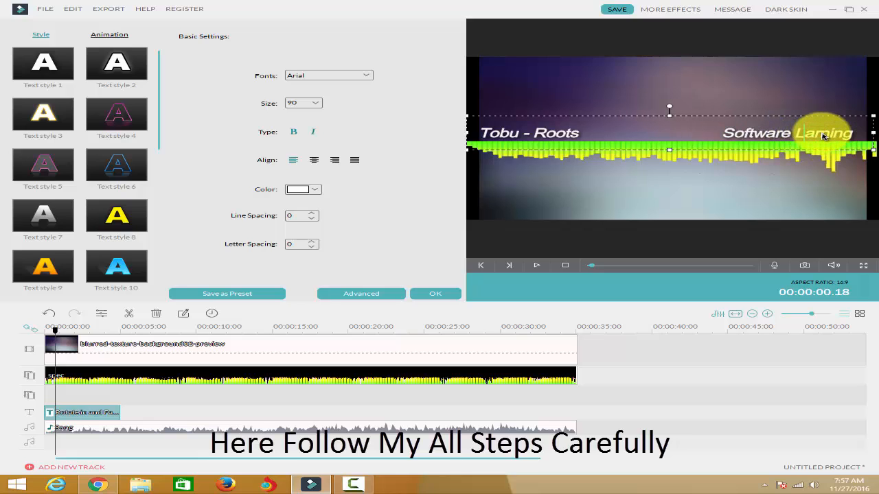
click(864, 133)
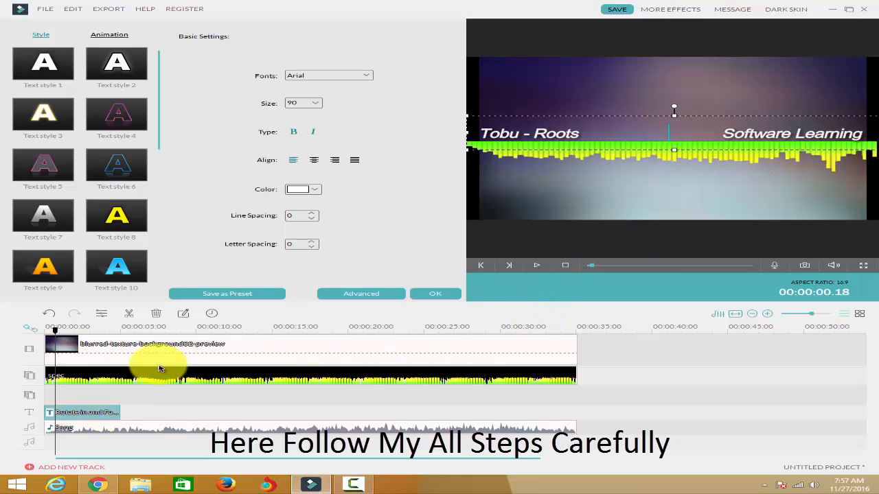
click(437, 294)
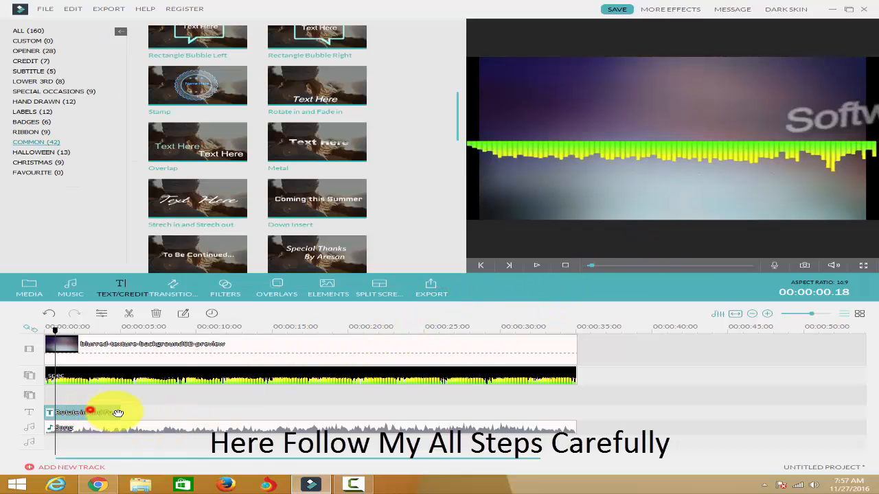
Extend the title clip to the end of the background and spec clips and preview the video from the start.
drag(120, 411, 41, 348)
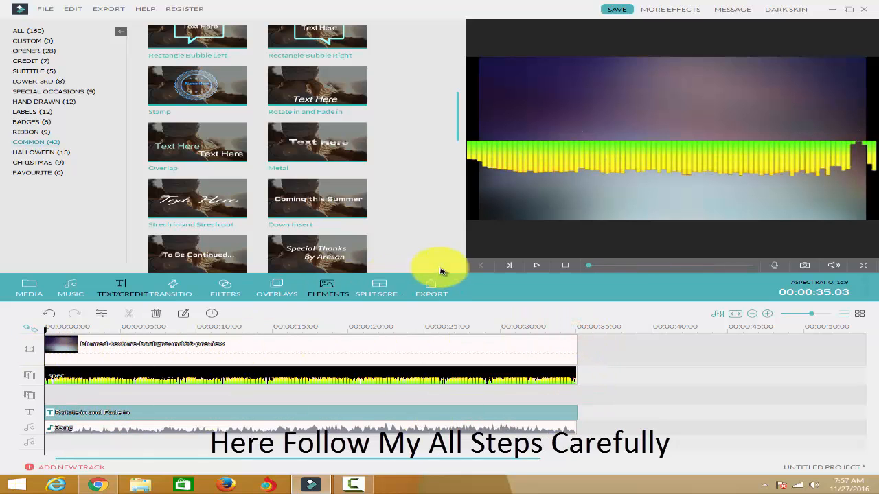
click(539, 266)
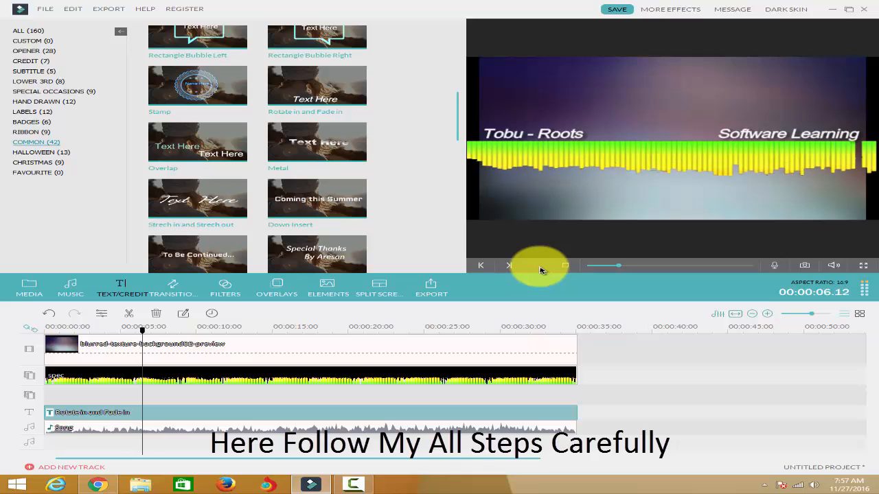
click(540, 269)
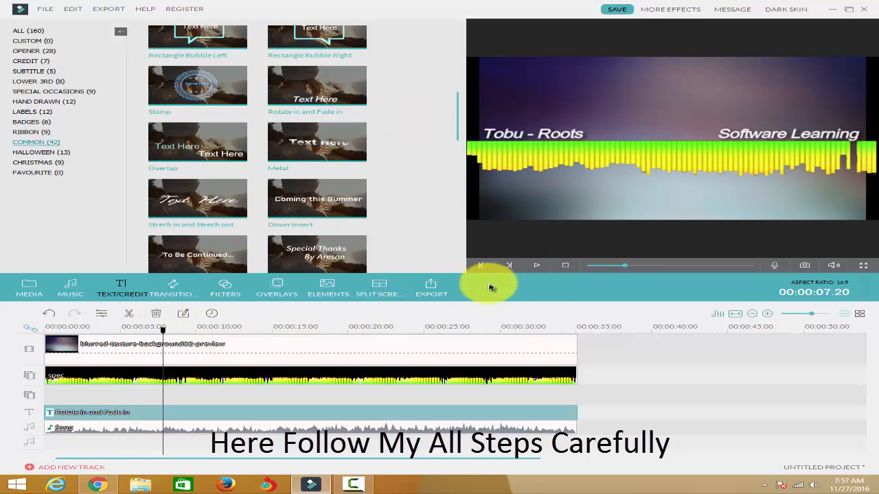
Set up the video export as a local MP4 file named "Spectrum".
click(432, 287)
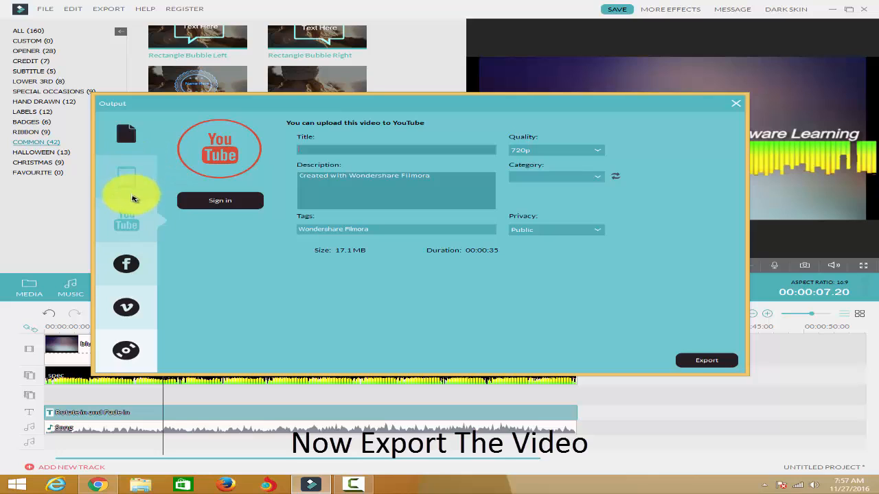
click(128, 144)
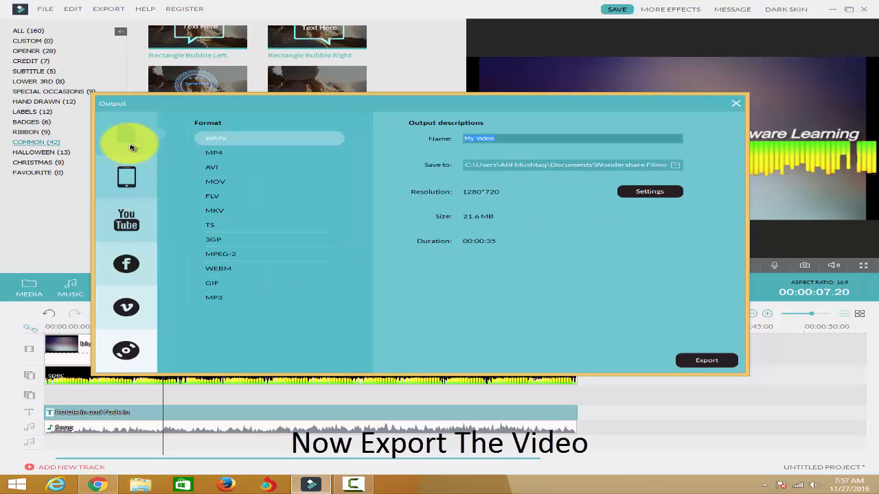
click(226, 152)
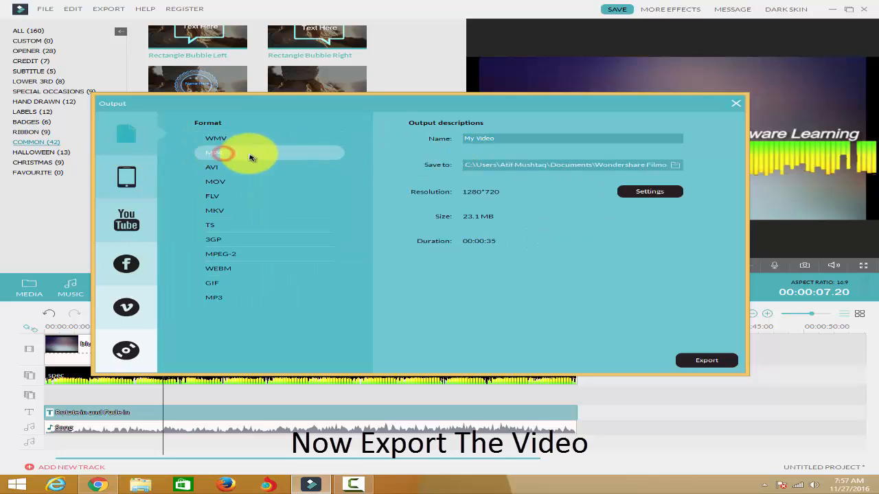
click(549, 134)
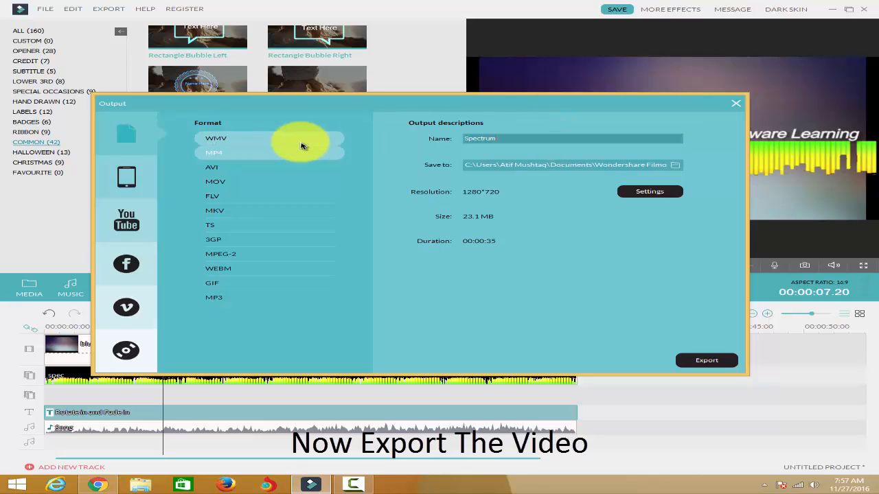
Check the MP4 encoding settings, start the export, and minimize the conversion to reach the desktop.
click(654, 195)
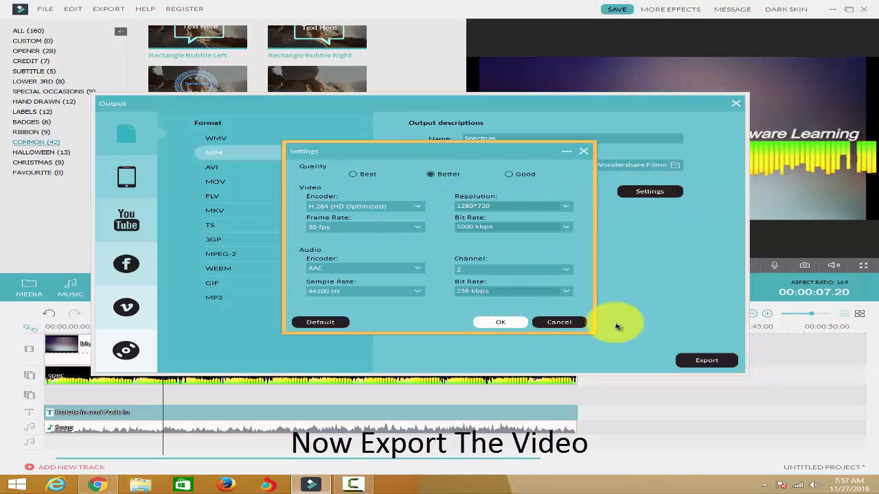
key(Escape)
click(706, 360)
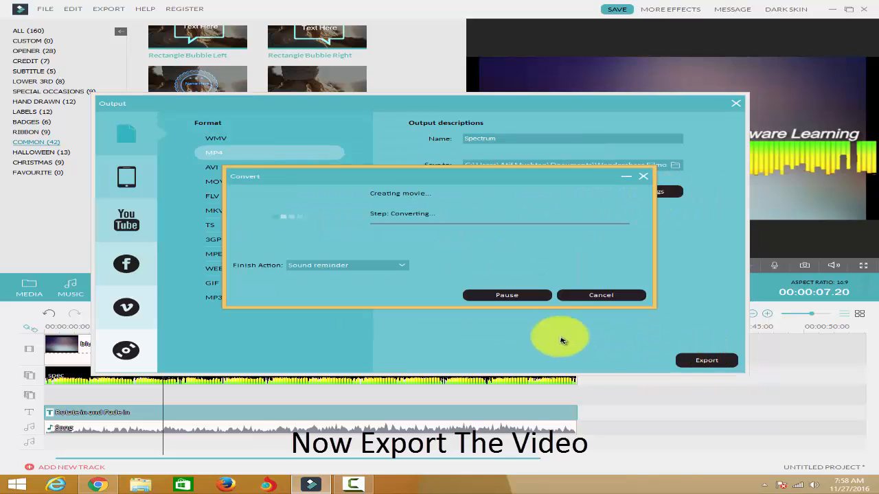
click(630, 179)
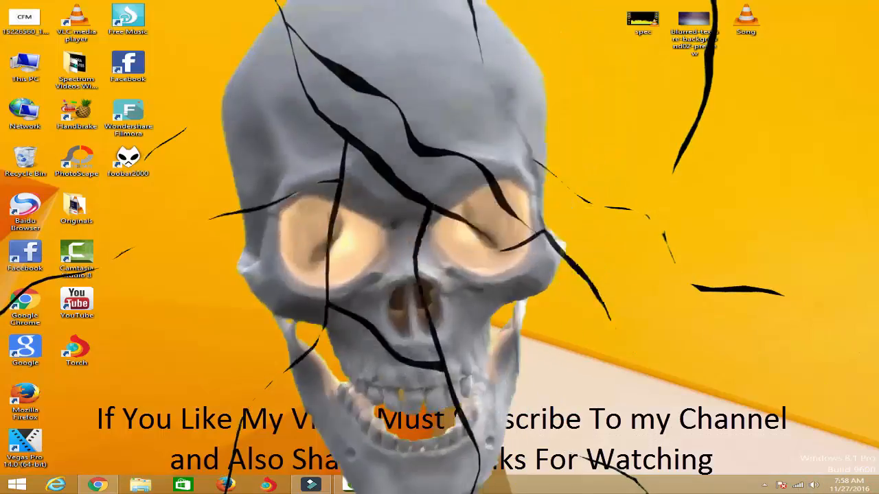
right_click(372, 167)
click(393, 194)
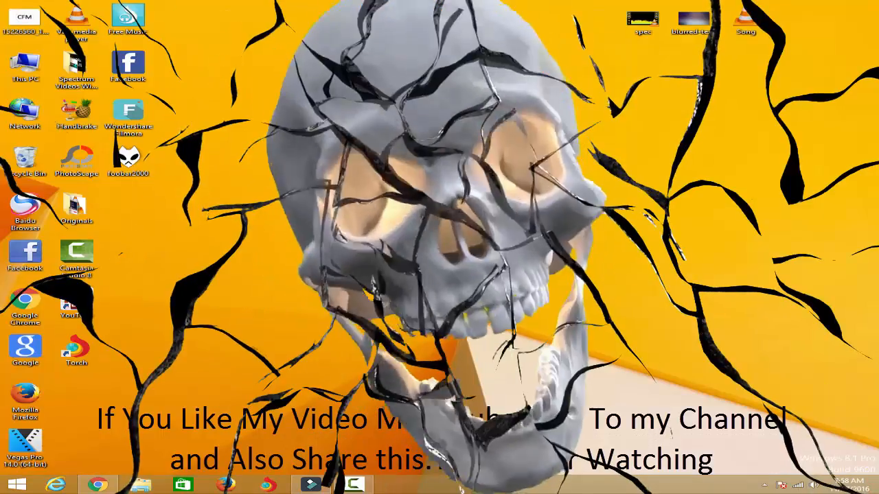